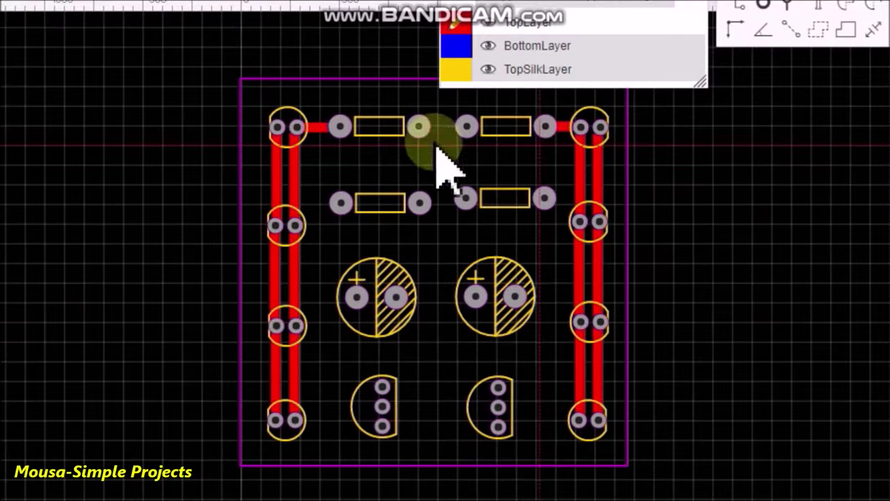
Route tracks forming the square between the middle resistors and along the bottom transistors
{"action": "left_click", "coordinate": [418, 201]}
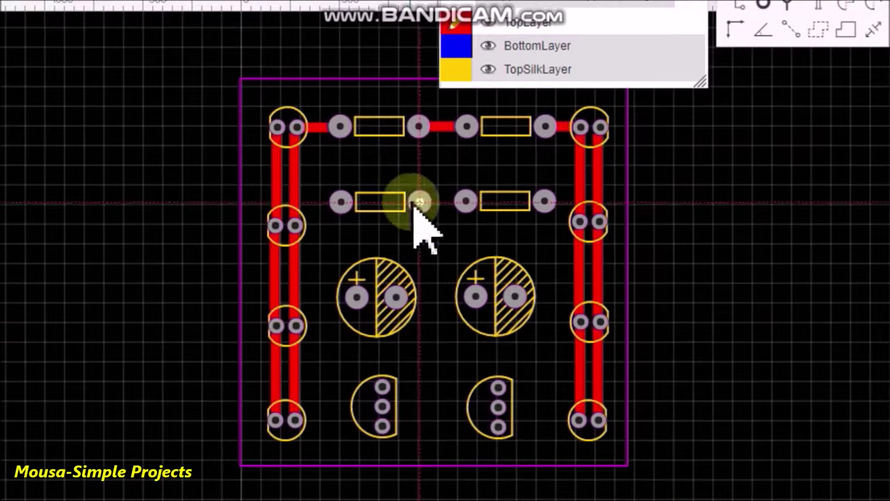
{"action": "left_click", "coordinate": [466, 202]}
{"action": "left_click", "coordinate": [465, 126]}
{"action": "left_click", "coordinate": [498, 426]}
{"action": "left_click", "coordinate": [532, 434]}
{"action": "left_click", "coordinate": [591, 420]}
{"action": "left_click", "coordinate": [334, 435]}
Route the remaining tracks from the capacitor and resistor around the board edge to the connector
{"action": "left_click", "coordinate": [382, 387]}
{"action": "left_click", "coordinate": [357, 298]}
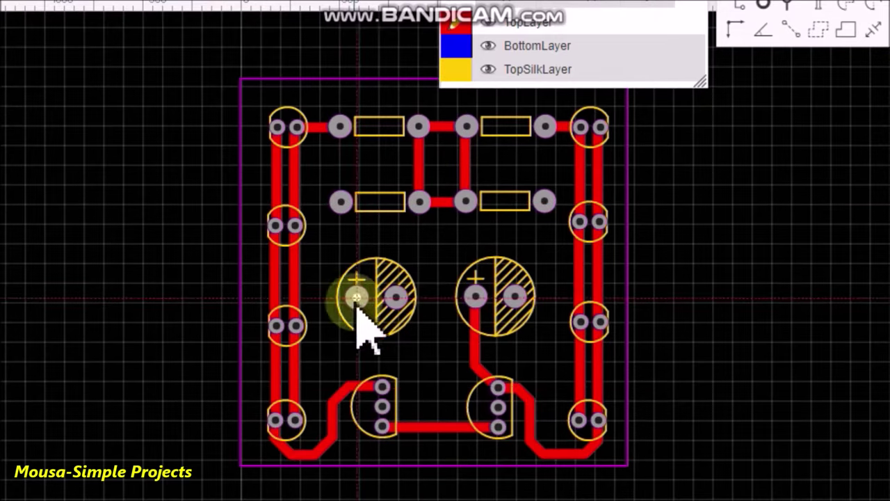
{"action": "left_click", "coordinate": [340, 202]}
{"action": "left_click", "coordinate": [396, 297]}
{"action": "left_click", "coordinate": [544, 202]}
{"action": "left_click", "coordinate": [515, 296]}
{"action": "left_click", "coordinate": [498, 388]}
{"action": "left_click", "coordinate": [476, 296]}
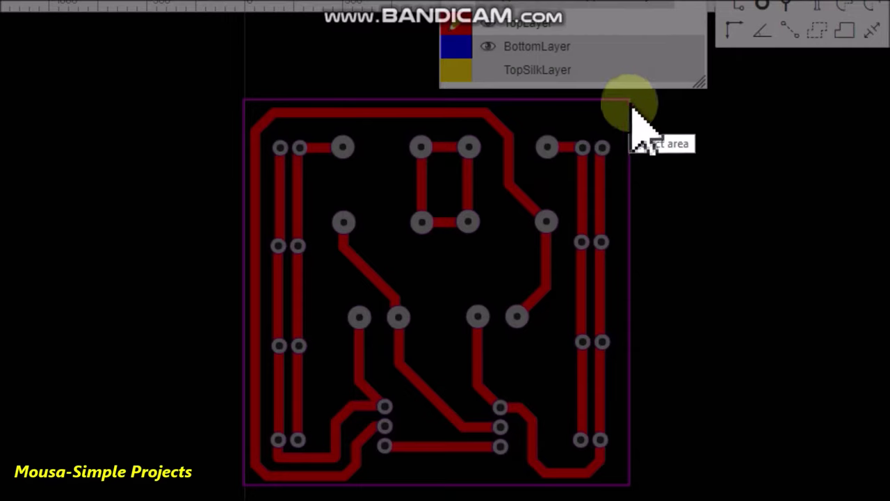
Screenshot the board area and copy the captured image
{"action": "mouse_move", "coordinate": [636, 92]}
{"action": "left_mouse_down"}
{"action": "mouse_move", "coordinate": [565, 171]}
{"action": "mouse_move", "coordinate": [233, 451]}
{"action": "mouse_move", "coordinate": [241, 490]}
{"action": "left_mouse_up"}
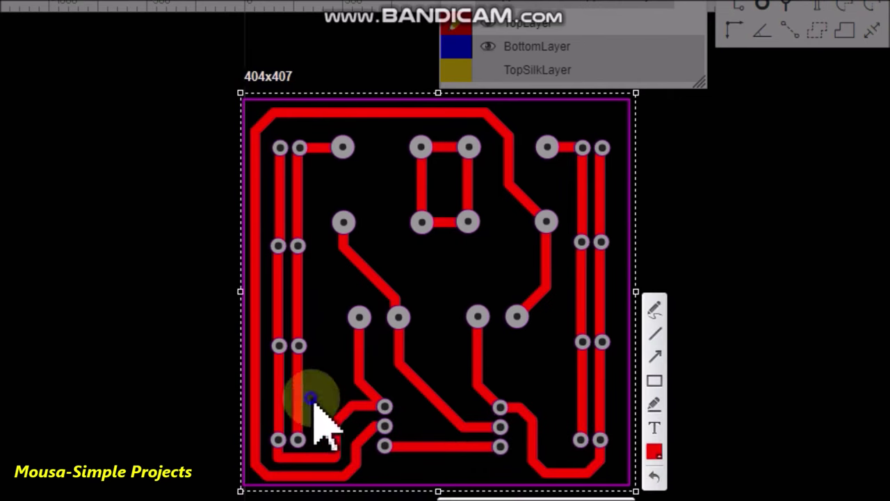
{"action": "right_click", "coordinate": [314, 393]}
{"action": "left_click", "coordinate": [413, 318]}
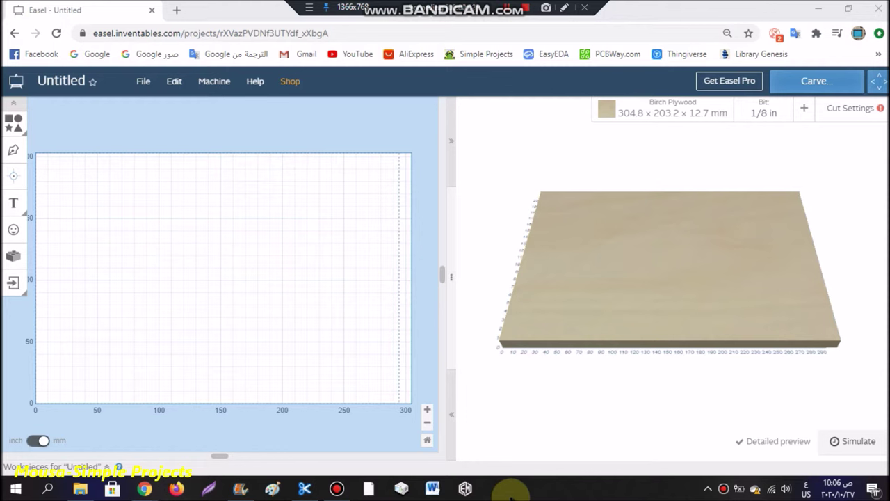
Set the stock to PCB material measuring 100 × 100 mm and 1.5 mm thick
{"action": "left_click", "coordinate": [669, 132]}
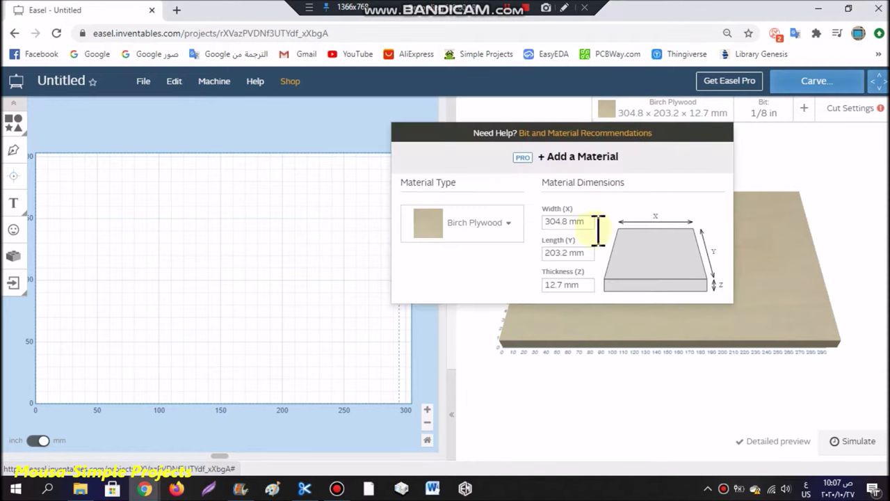
{"action": "left_click", "coordinate": [570, 223]}
{"action": "type", "text": "100"}
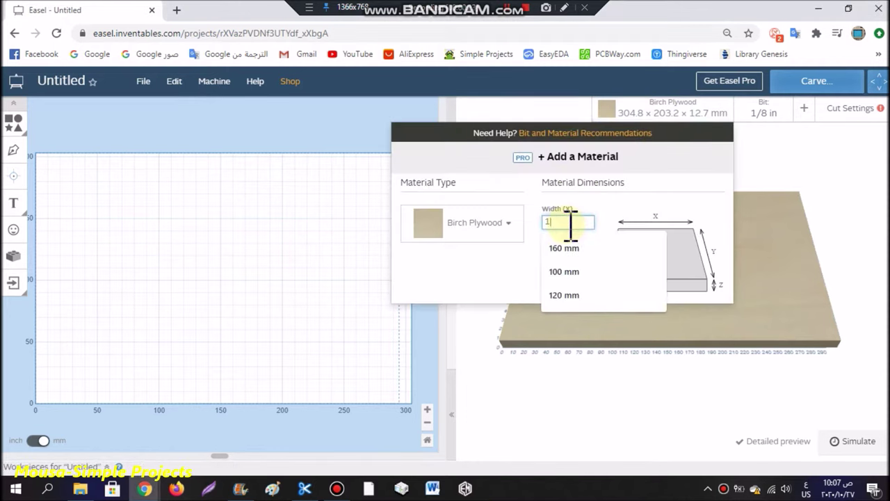
{"action": "left_click", "coordinate": [567, 251]}
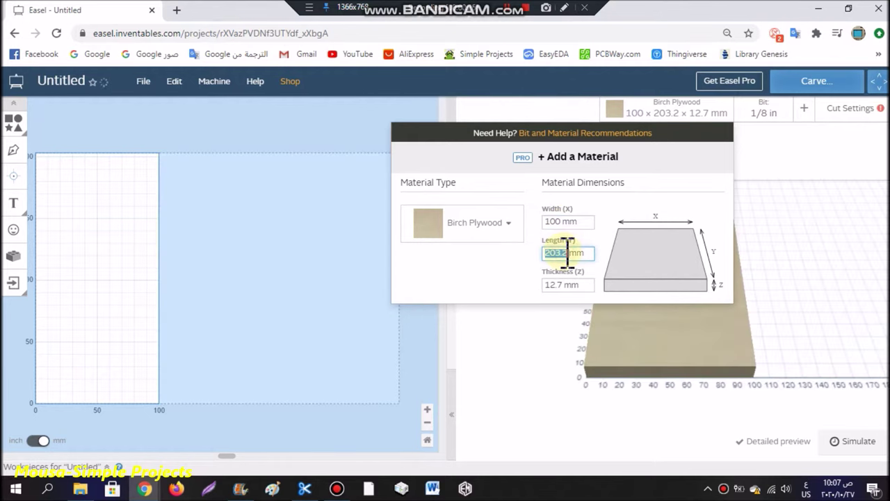
{"action": "left_click", "coordinate": [572, 284]}
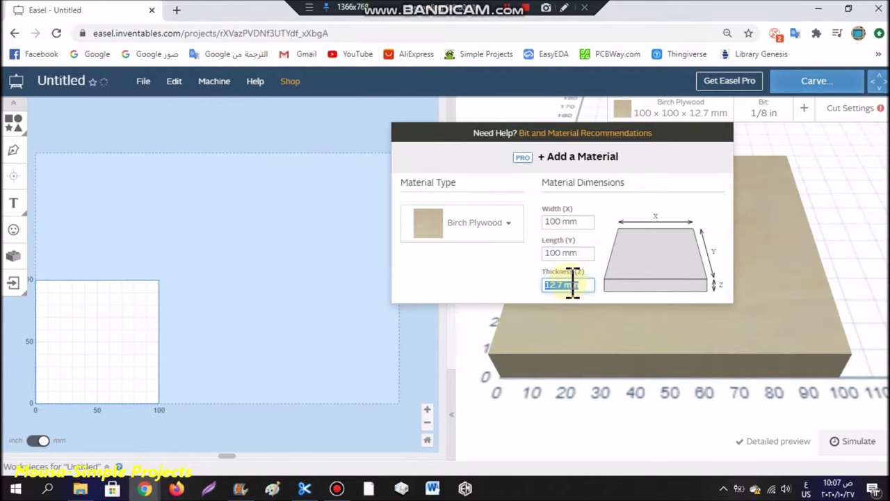
{"action": "type", "text": "1.5"}
{"action": "left_click", "coordinate": [511, 226]}
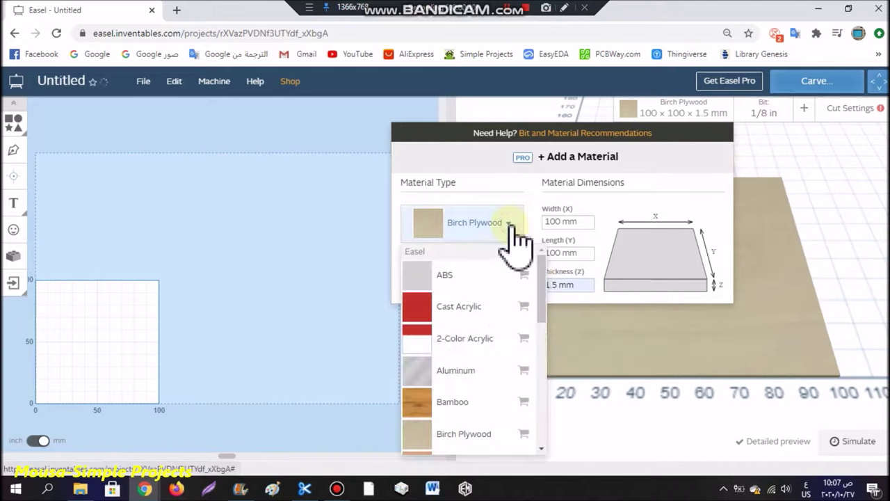
{"action": "scroll", "coordinate": [473, 363], "scroll_direction": "down", "scroll_amount": 5}
{"action": "left_click", "coordinate": [445, 375]}
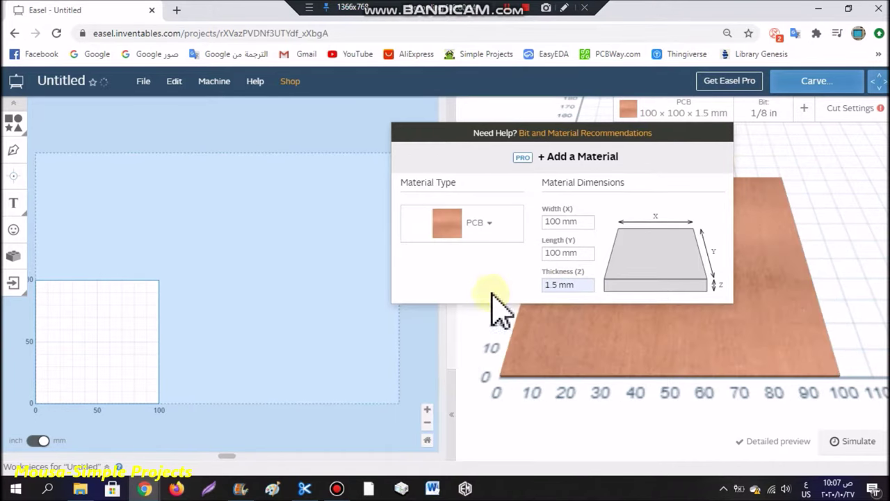
{"action": "left_click", "coordinate": [469, 358]}
Zoom and pan to enlarge the view of the PCB workpiece
{"action": "left_click", "coordinate": [427, 409]}
{"action": "left_click_drag", "start_coordinate": [230, 455], "coordinate": [95, 457]}
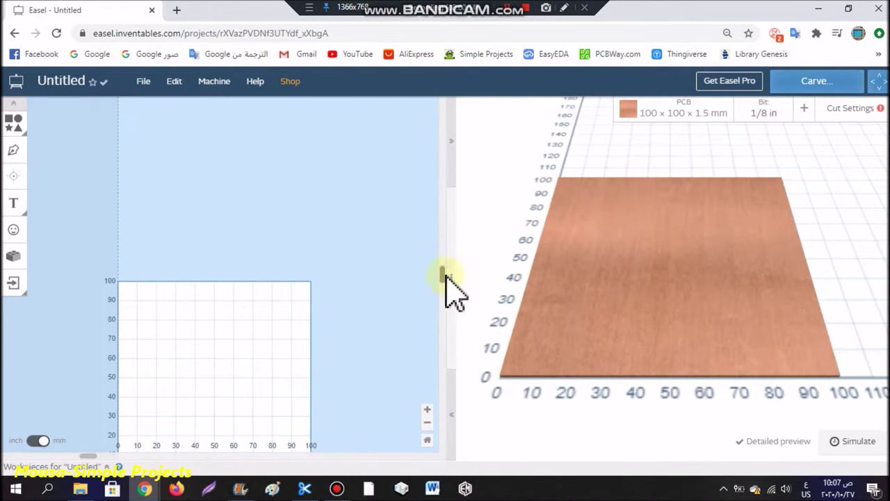
{"action": "left_click_drag", "start_coordinate": [446, 276], "coordinate": [452, 358]}
{"action": "left_click", "coordinate": [427, 409]}
Image-trace Circuit.jpg with threshold 13 and invert, then import it onto the workpiece
{"action": "left_click", "coordinate": [14, 284]}
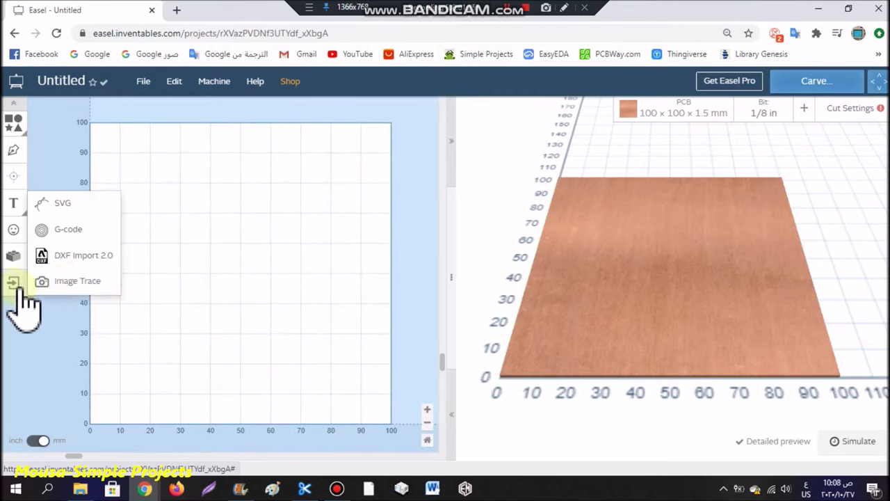
{"action": "left_click", "coordinate": [70, 281]}
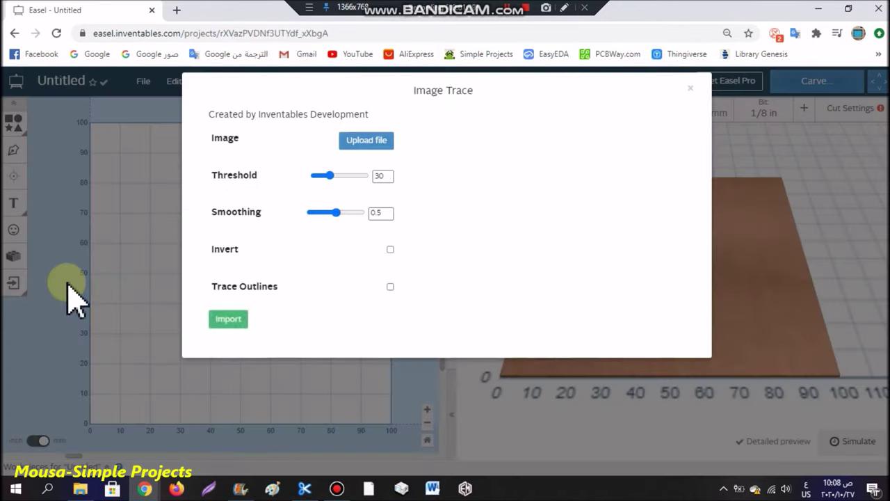
{"action": "left_click", "coordinate": [367, 139]}
{"action": "left_click", "coordinate": [471, 264]}
{"action": "double_click", "coordinate": [289, 212]}
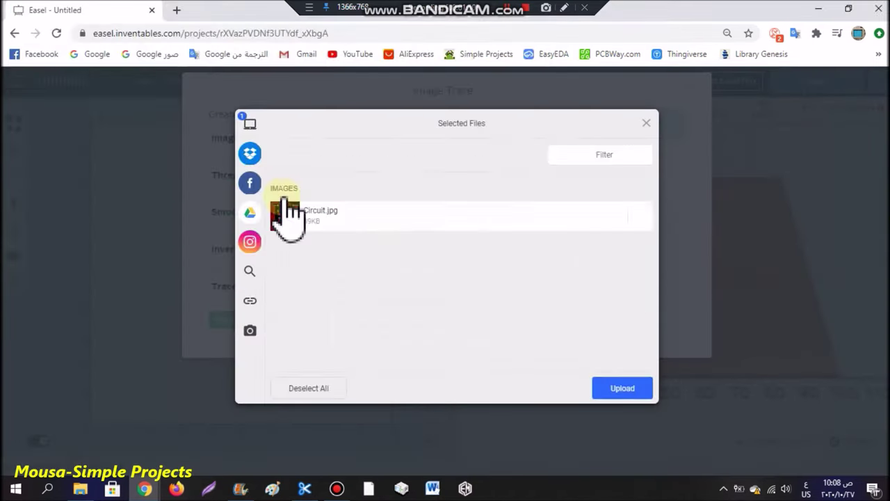
{"action": "left_click", "coordinate": [626, 388]}
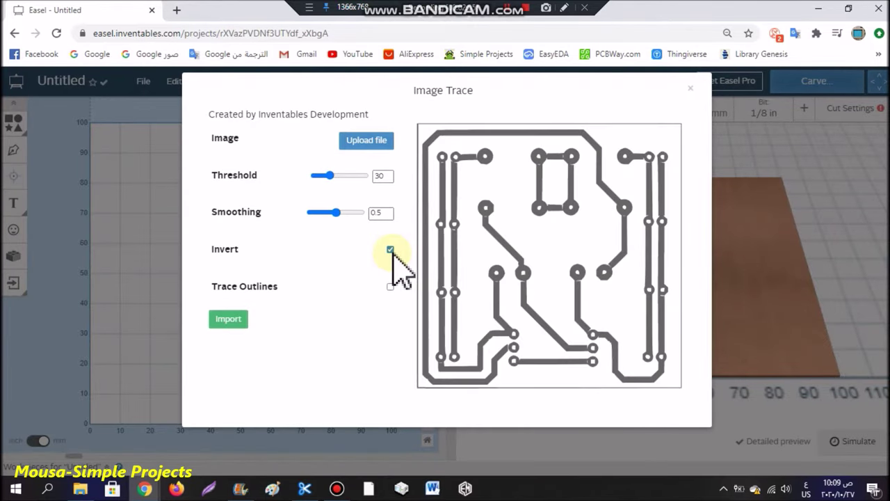
{"action": "mouse_move", "coordinate": [331, 177]}
{"action": "left_mouse_down"}
{"action": "mouse_move", "coordinate": [314, 179]}
{"action": "mouse_move", "coordinate": [322, 181]}
{"action": "left_mouse_up"}
{"action": "left_click", "coordinate": [228, 320]}
Move and scale the traced circuit to fill the 100 mm workpiece
{"action": "mouse_move", "coordinate": [239, 328]}
{"action": "left_mouse_down"}
{"action": "mouse_move", "coordinate": [189, 248]}
{"action": "mouse_move", "coordinate": [100, 354]}
{"action": "mouse_move", "coordinate": [189, 277]}
{"action": "left_mouse_up"}
{"action": "left_click_drag", "start_coordinate": [441, 393], "coordinate": [453, 338]}
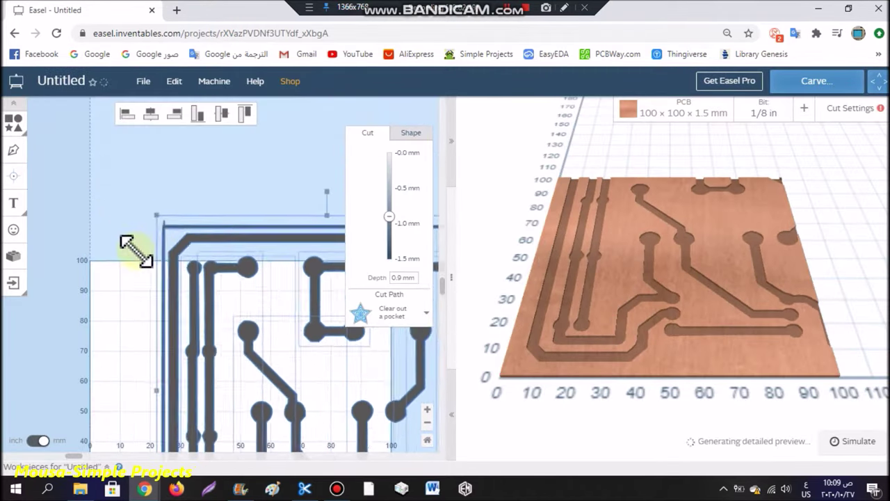
{"action": "left_click_drag", "start_coordinate": [135, 249], "coordinate": [448, 348]}
Set the cut path to cut on shape outlines with the 1/16 in upcut bit
{"action": "scroll", "coordinate": [449, 348], "scroll_direction": "down", "scroll_amount": 1}
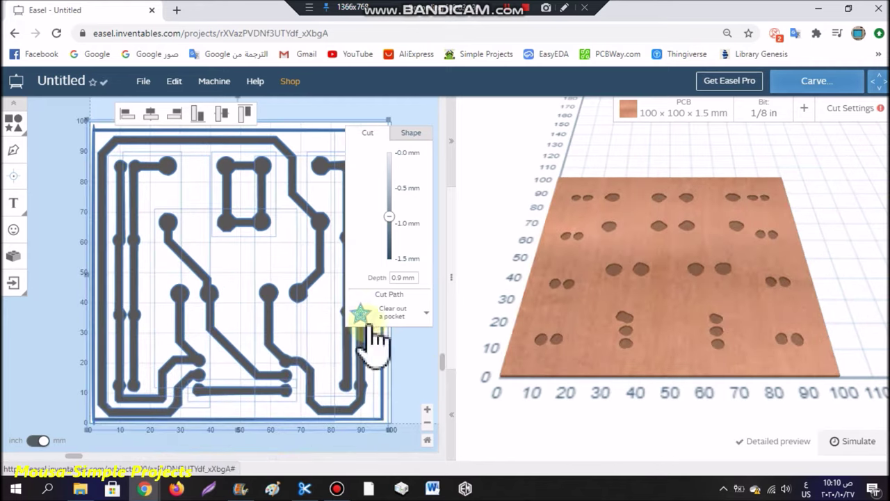
{"action": "left_click", "coordinate": [414, 315]}
{"action": "left_click", "coordinate": [415, 344]}
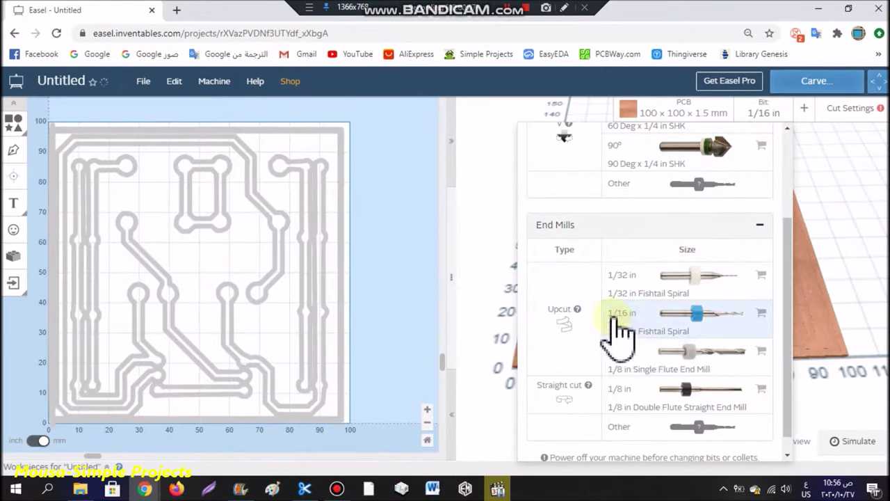
{"action": "left_click", "coordinate": [623, 316]}
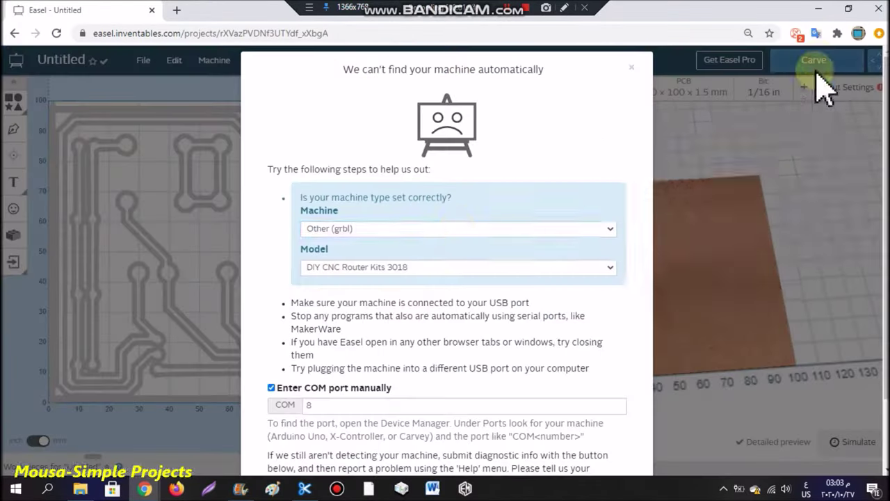
Connect the DIY CNC Router Kits 3018 machine on port COM 6
{"action": "left_click", "coordinate": [460, 267]}
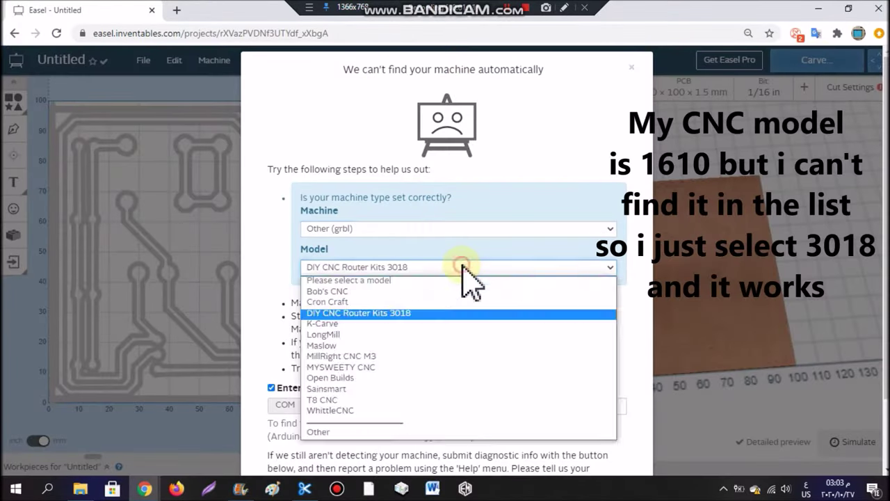
{"action": "left_click", "coordinate": [449, 312]}
{"action": "left_click", "coordinate": [429, 407]}
{"action": "key", "text": "BackSpace"}
{"action": "type", "text": "6"}
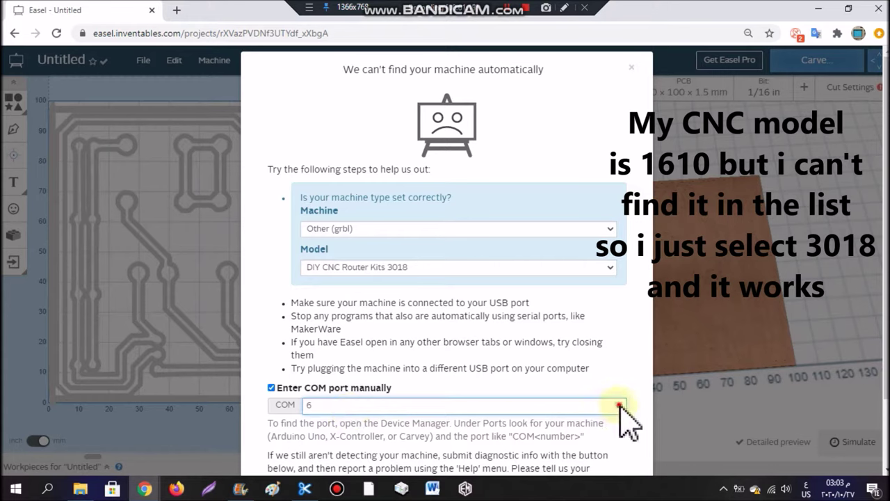
{"action": "scroll", "coordinate": [497, 445], "scroll_direction": "down", "scroll_amount": 2}
{"action": "left_click", "coordinate": [496, 453]}
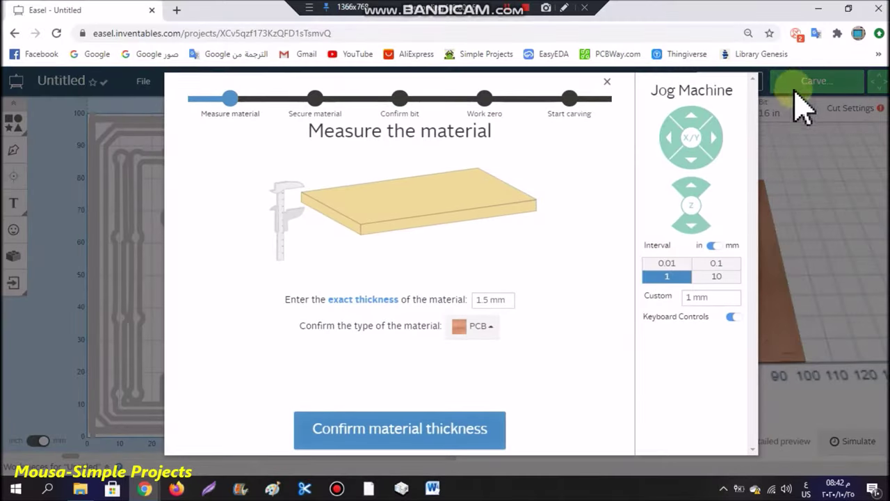
Confirm 1.5 mm thickness, secured material, the 1/16 in bit and the new work zero
{"action": "left_click", "coordinate": [451, 430]}
{"action": "left_click", "coordinate": [451, 430]}
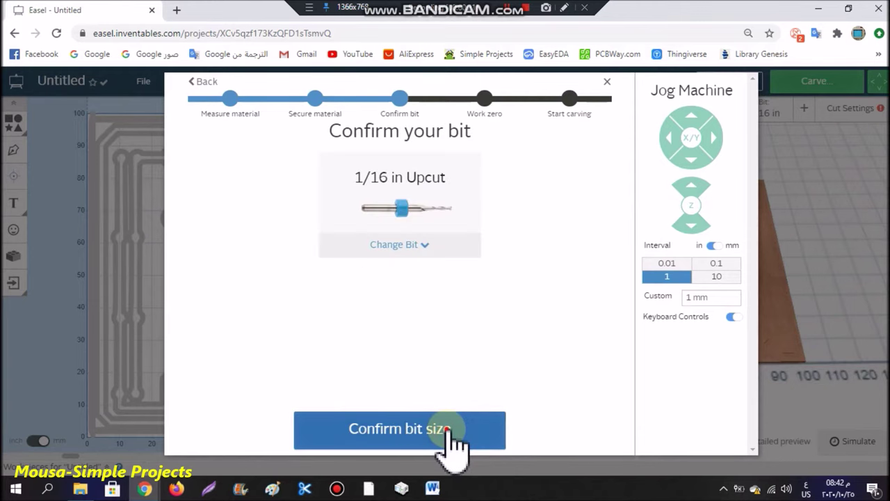
{"action": "left_click", "coordinate": [451, 431]}
{"action": "left_click", "coordinate": [431, 358]}
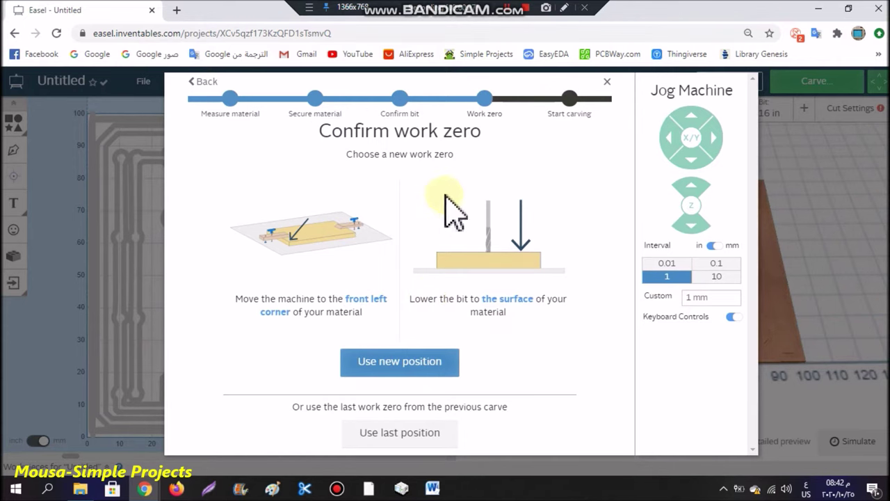
{"action": "left_click", "coordinate": [454, 358]}
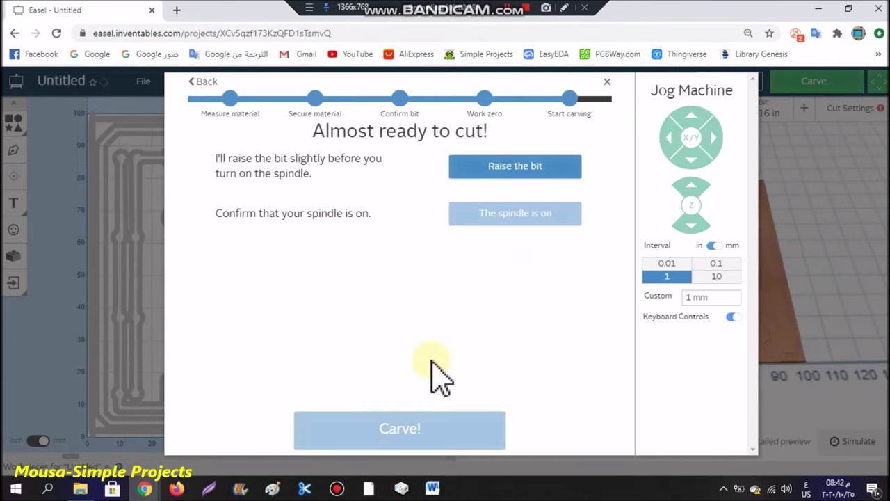
Raise the bit, confirm the spindle is on, and start carving the circuit traces
{"action": "left_click", "coordinate": [487, 172]}
{"action": "left_click", "coordinate": [498, 214]}
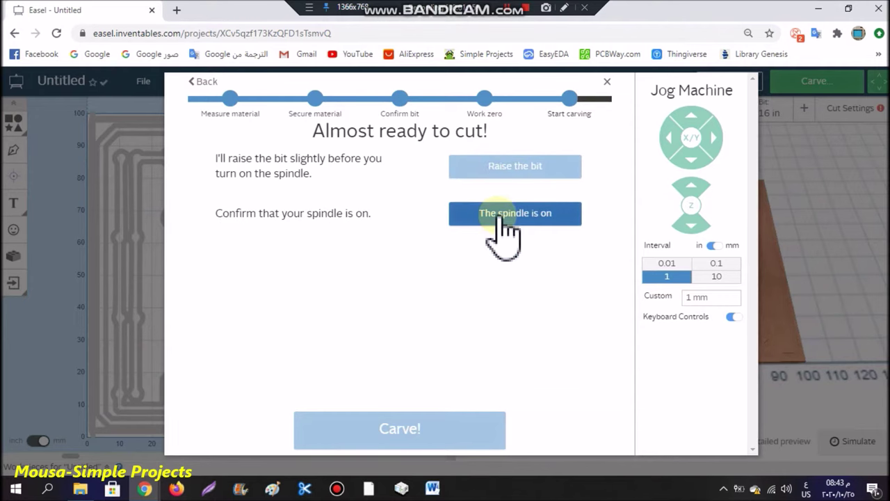
{"action": "left_click", "coordinate": [483, 427]}
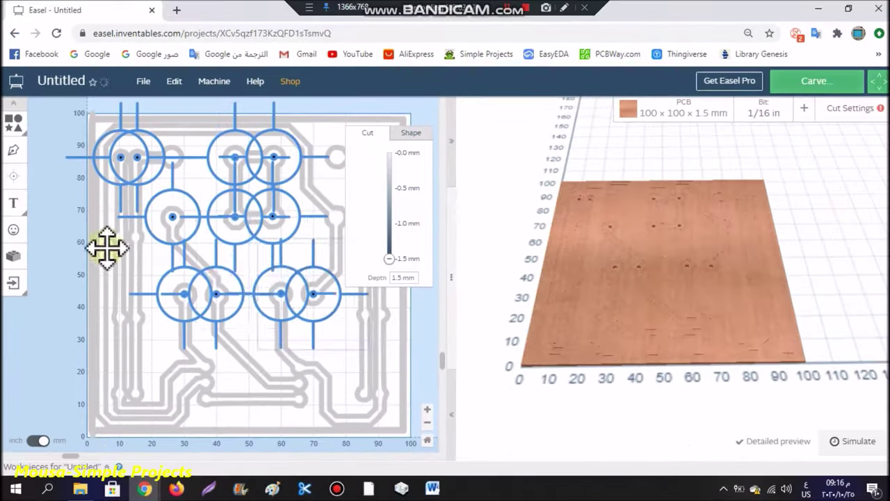
Paste more drill-hole pairs onto the left pads and launch the carve for the holes
{"action": "key", "text": "ctrl+v"}
{"action": "left_click_drag", "start_coordinate": [106, 247], "coordinate": [139, 320]}
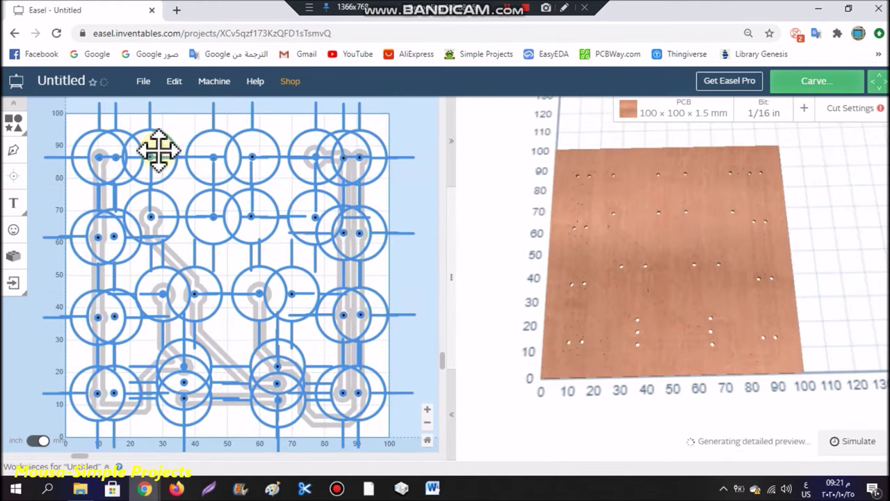
{"action": "left_click", "coordinate": [226, 402]}
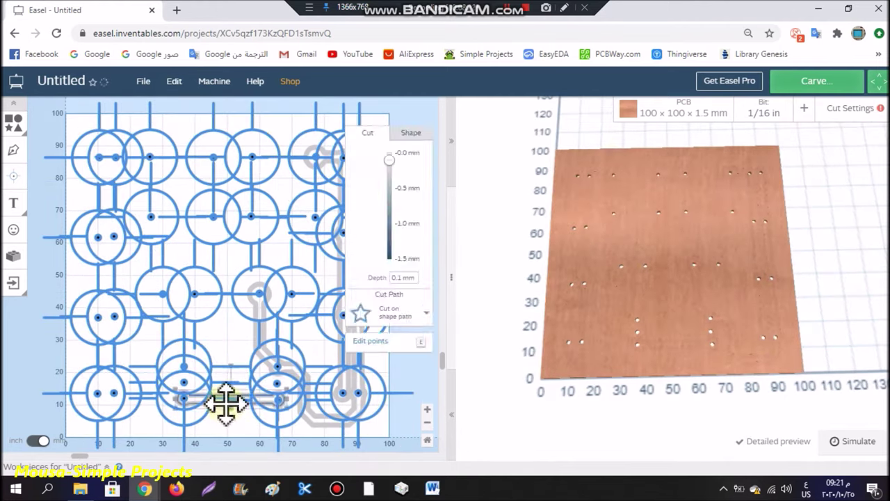
{"action": "left_click", "coordinate": [811, 82]}
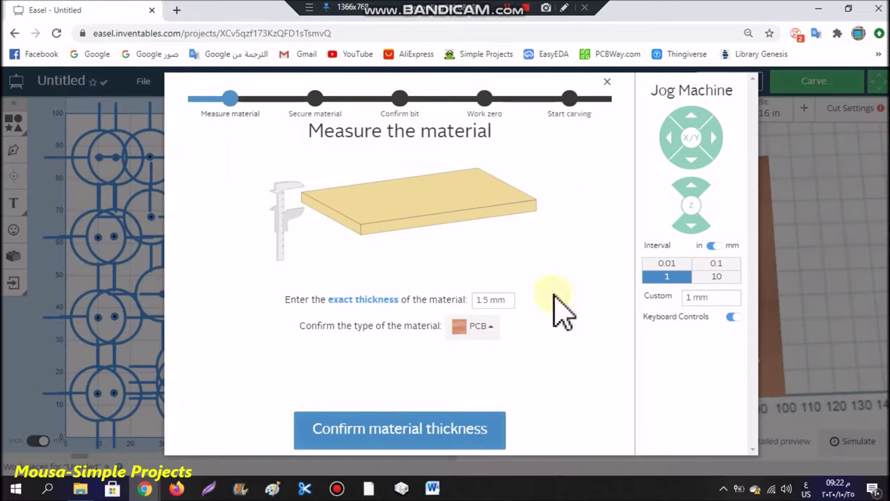